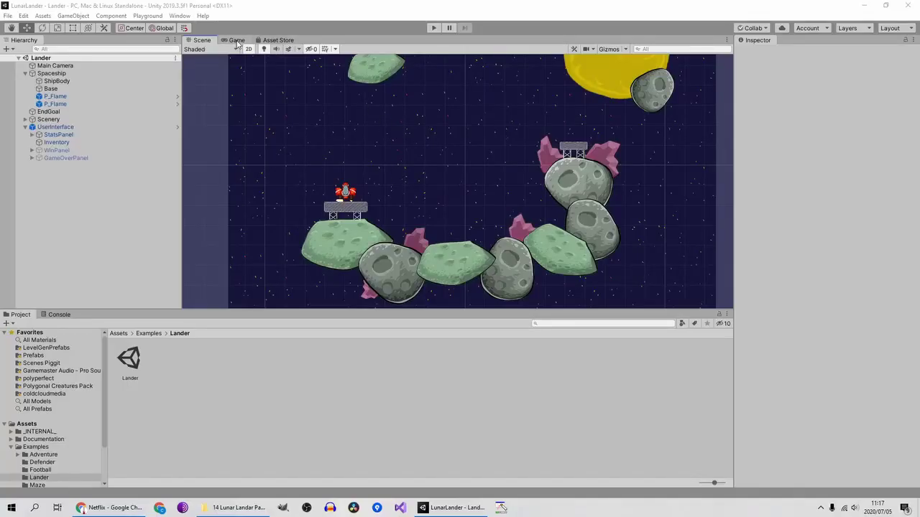
Step: Start the Lander example and fly the ship onto the middle asteroid
click(434, 28)
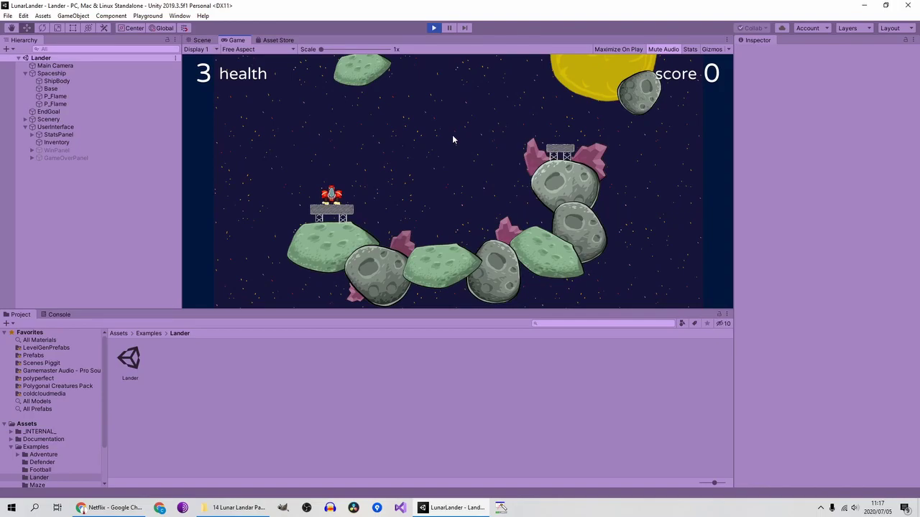
key(Up)
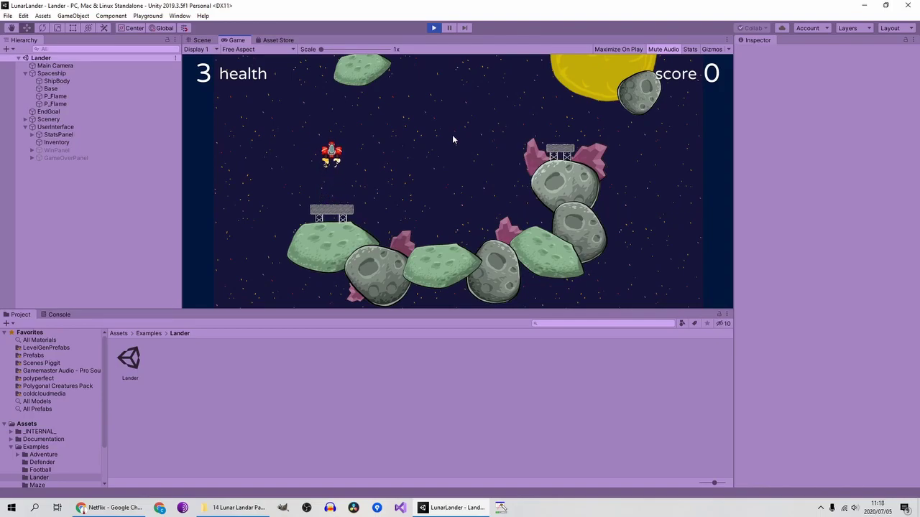
key(Right)
key(Left)
key(Up)
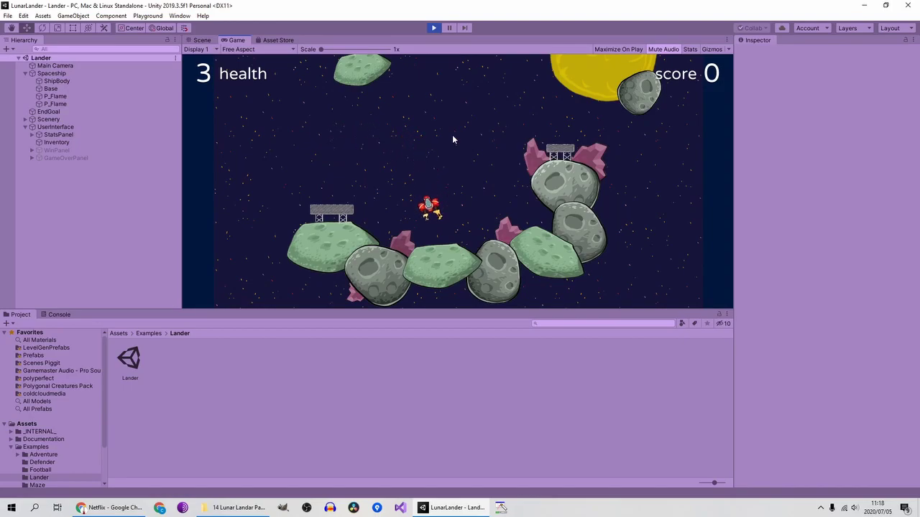
Step: Thrust off the middle asteroid, tilting left and right while climbing, then stop the game
key(Up)
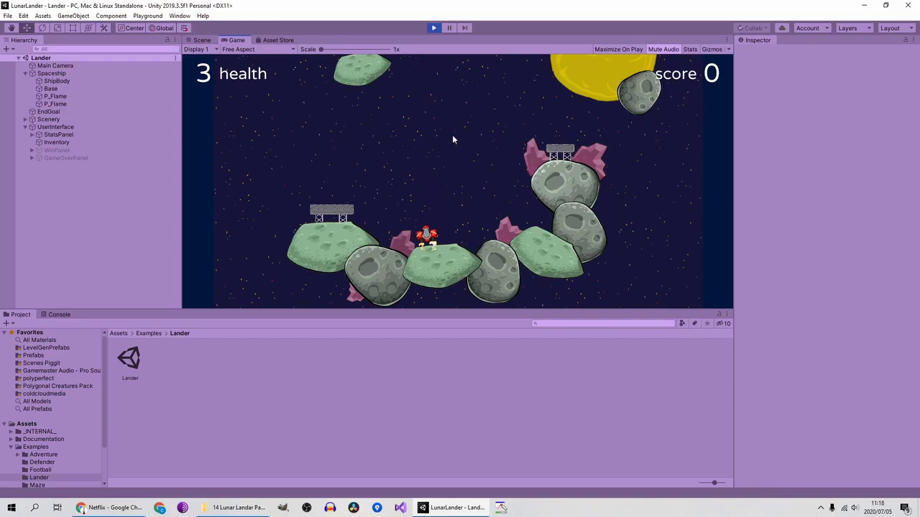
key(Left)
key(Up)
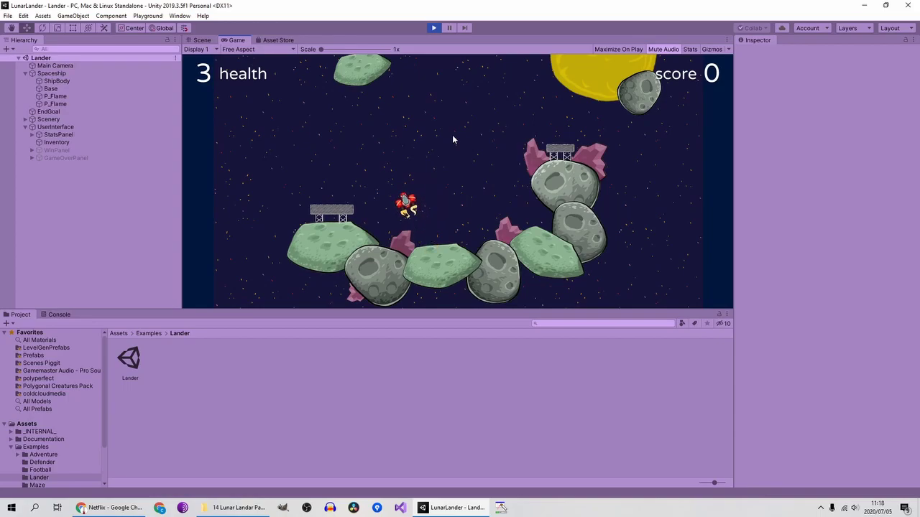
key(Up)
key(Right)
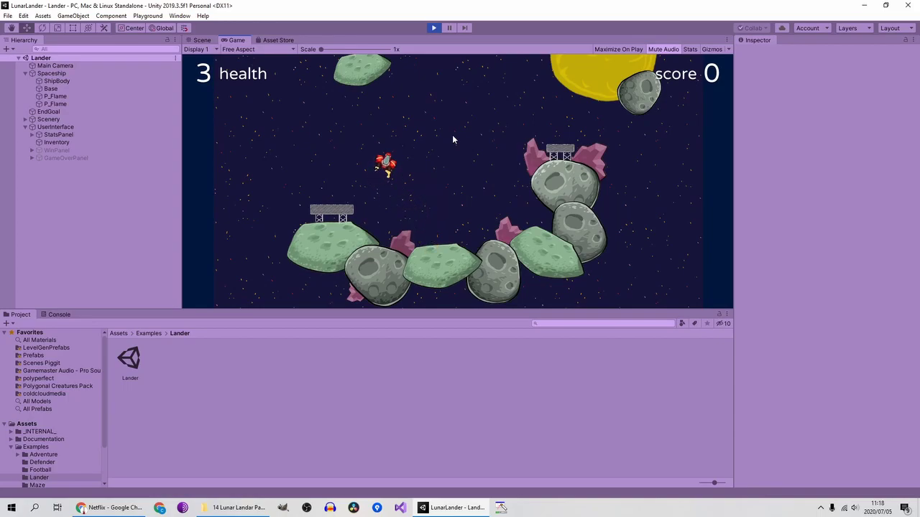
key(Up)
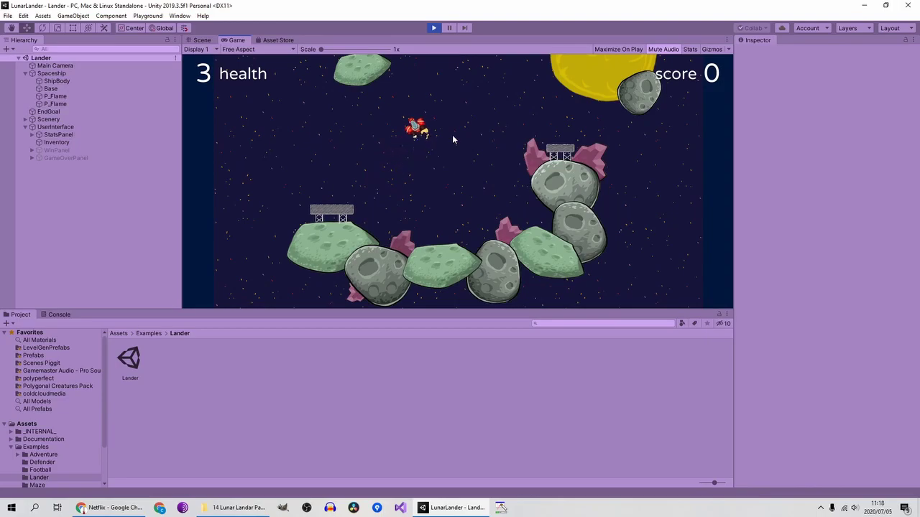
key(Left)
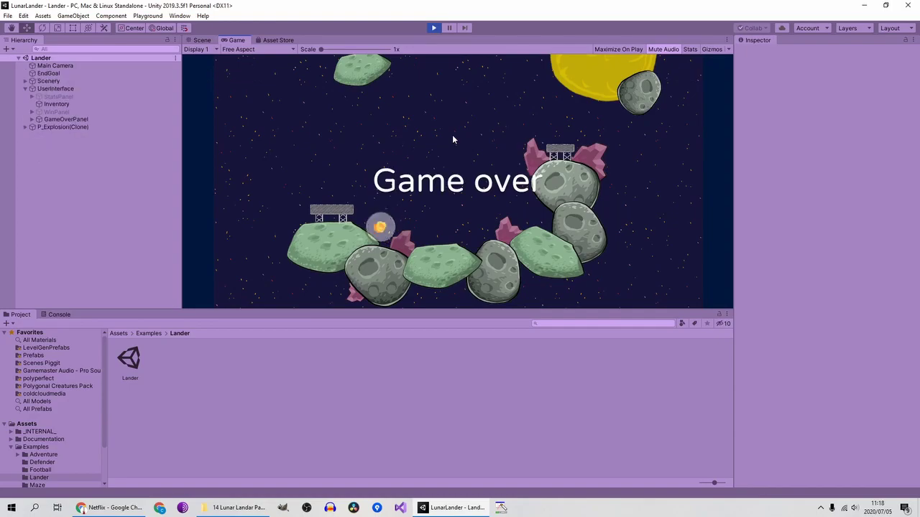
click(434, 27)
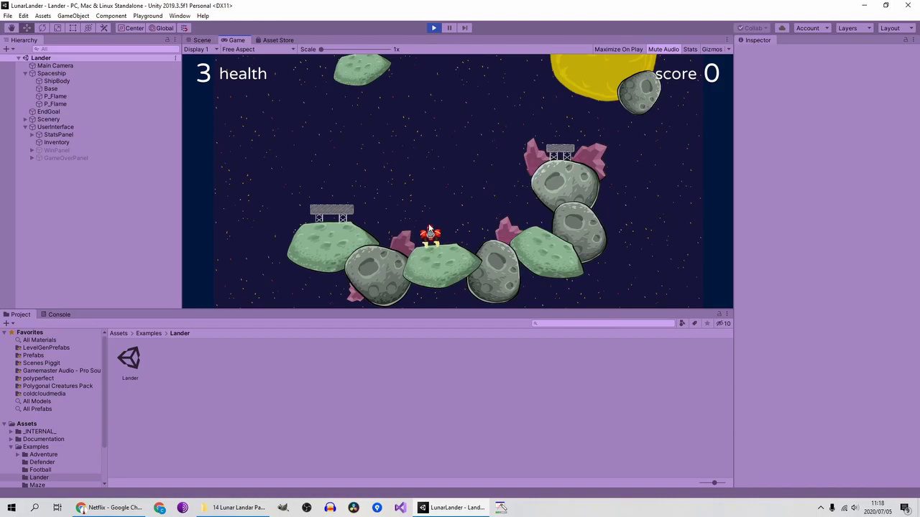
Step: Crash the lander on its side, then replay and fly until Game over
key(Right)
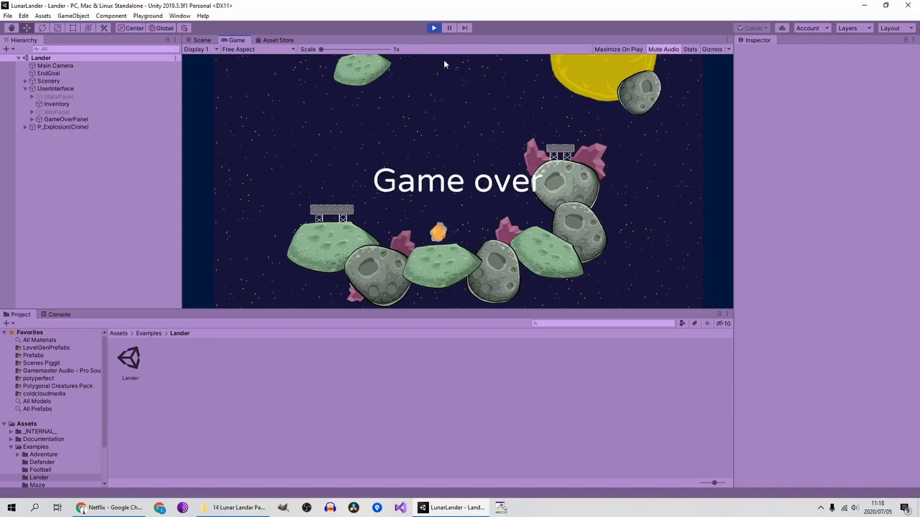
click(433, 28)
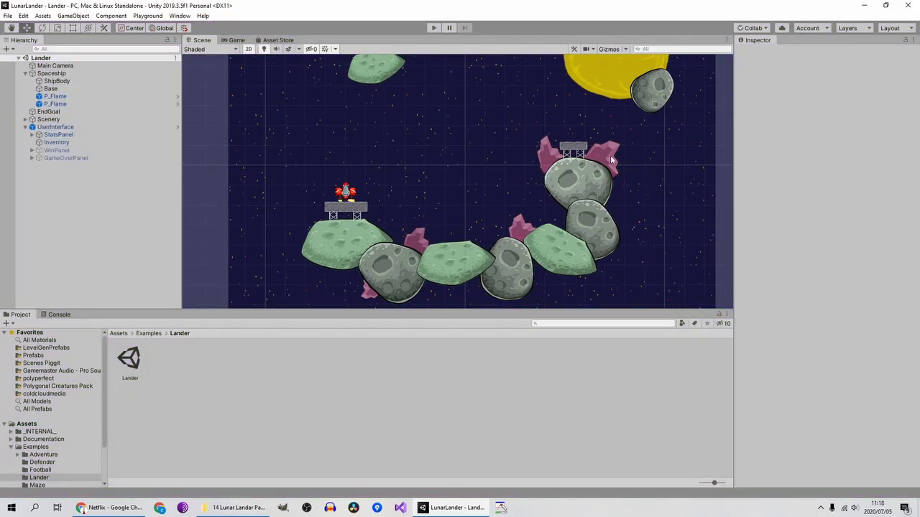
click(434, 28)
key(Up)
key(Left)
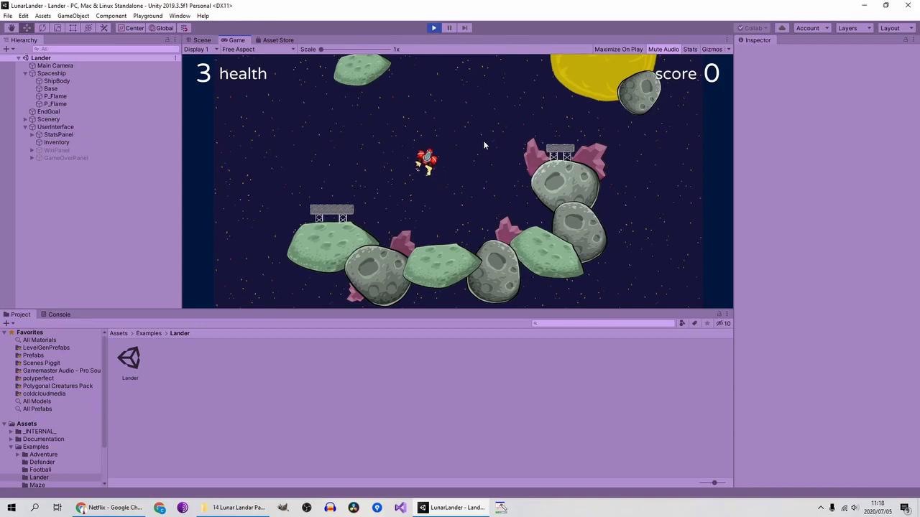
key(Right)
click(433, 27)
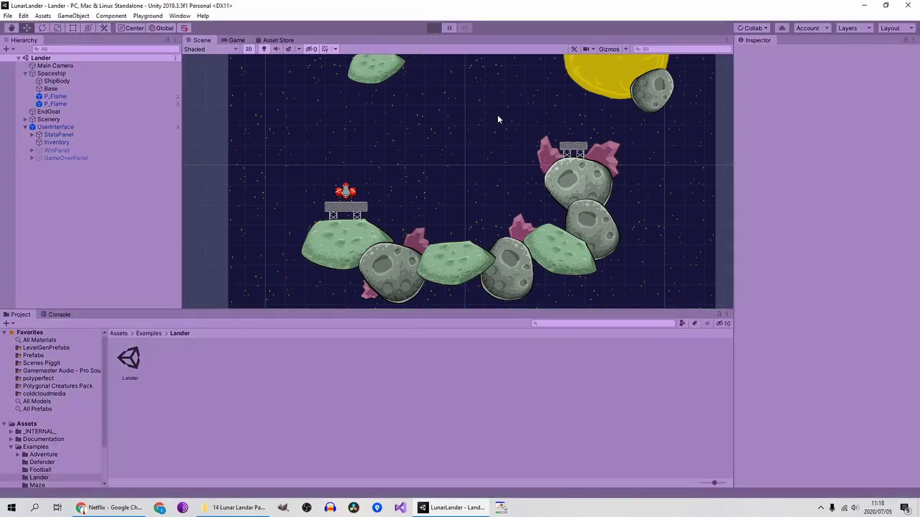
Step: Climb up and to the right and land on the right-hand pad
key(Up)
key(Right)
key(Up)
key(Up)
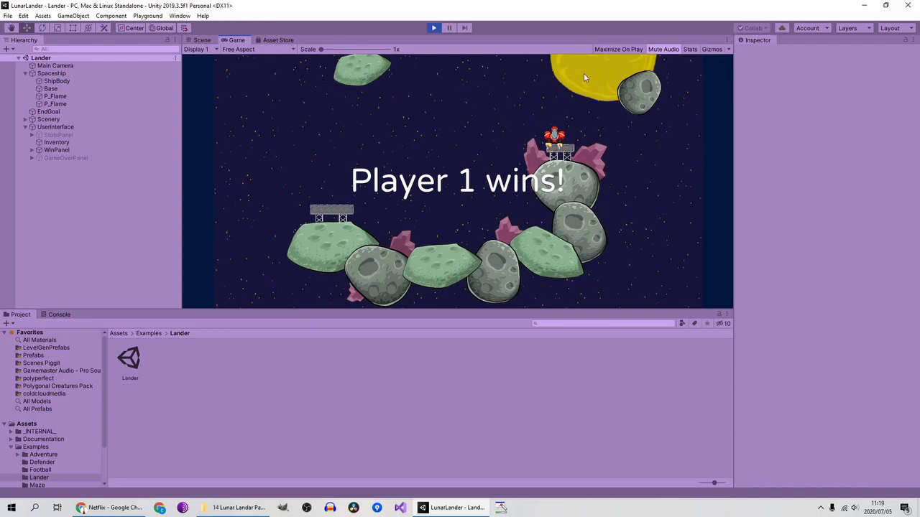
Step: Stop the game, open Assets/Scenes/SampleScene and save it
click(433, 29)
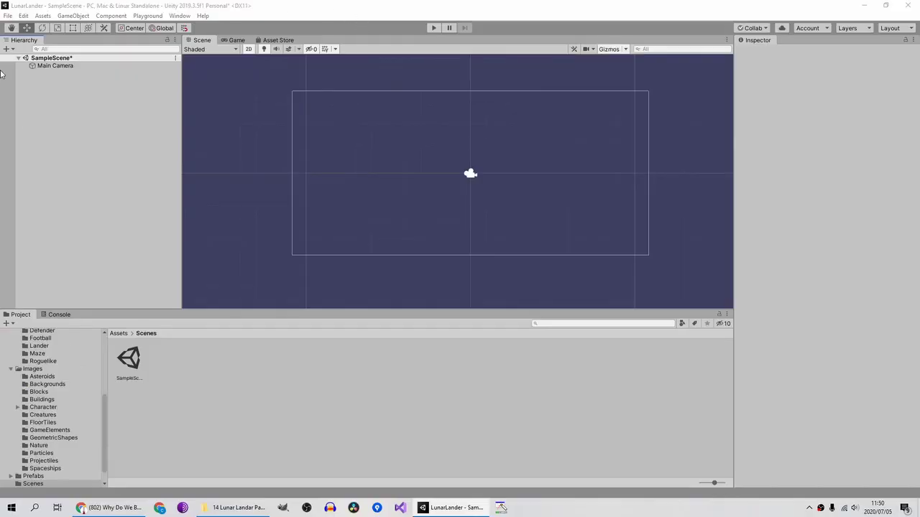
click(119, 334)
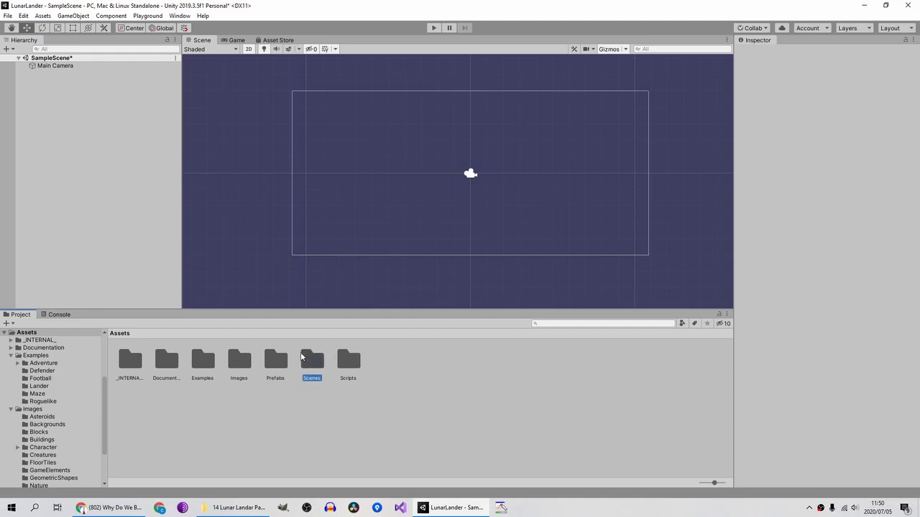
double_click(304, 356)
double_click(129, 359)
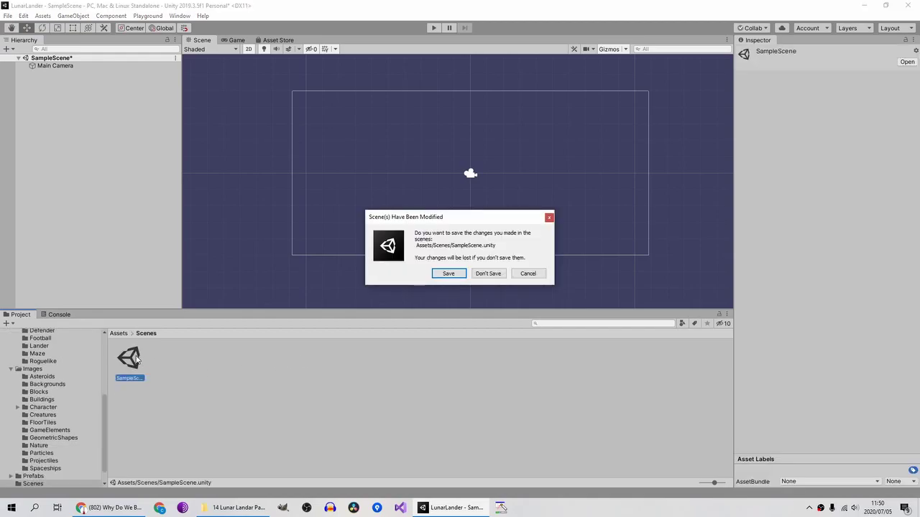
click(449, 273)
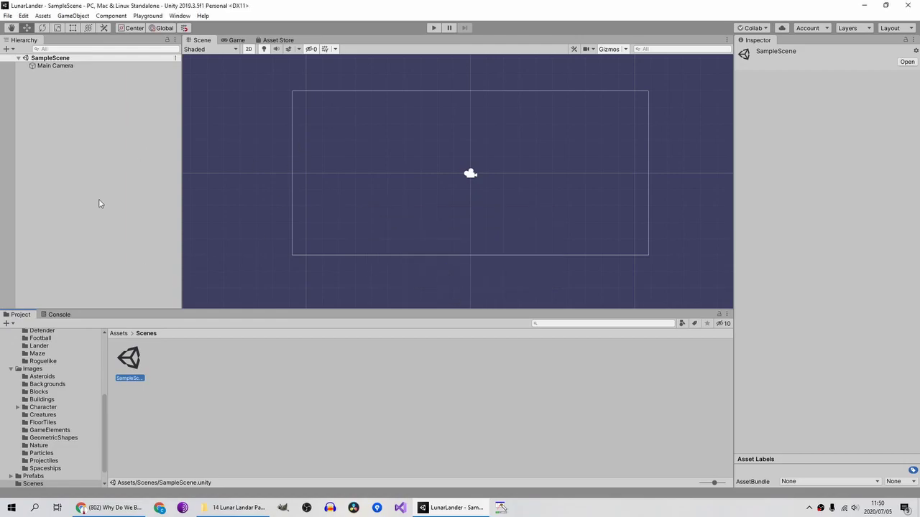
Step: Browse to the Images/Blocks sprite folder in Assets
right_click(61, 114)
mouse_move(123, 213)
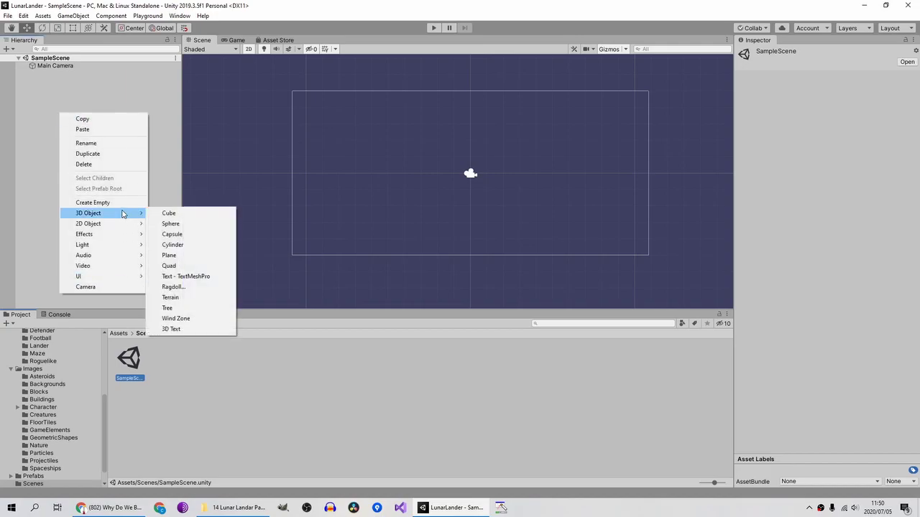
click(206, 398)
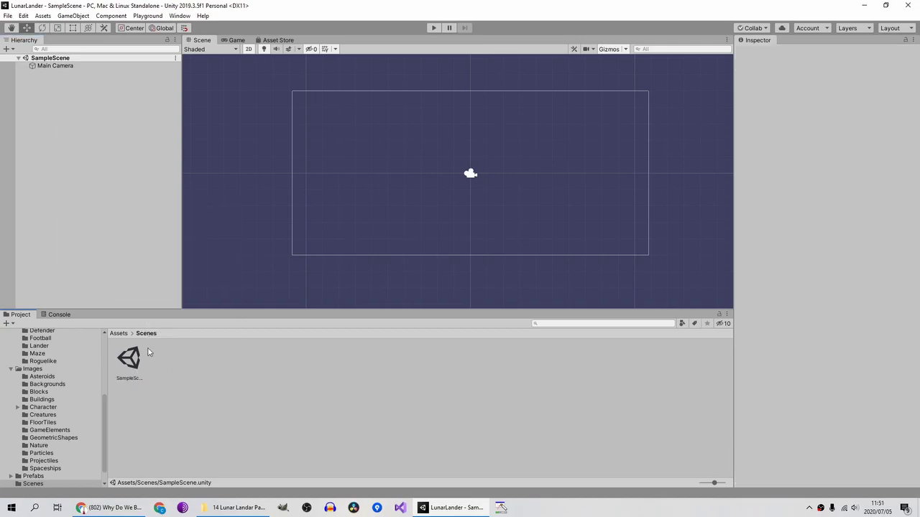
click(119, 333)
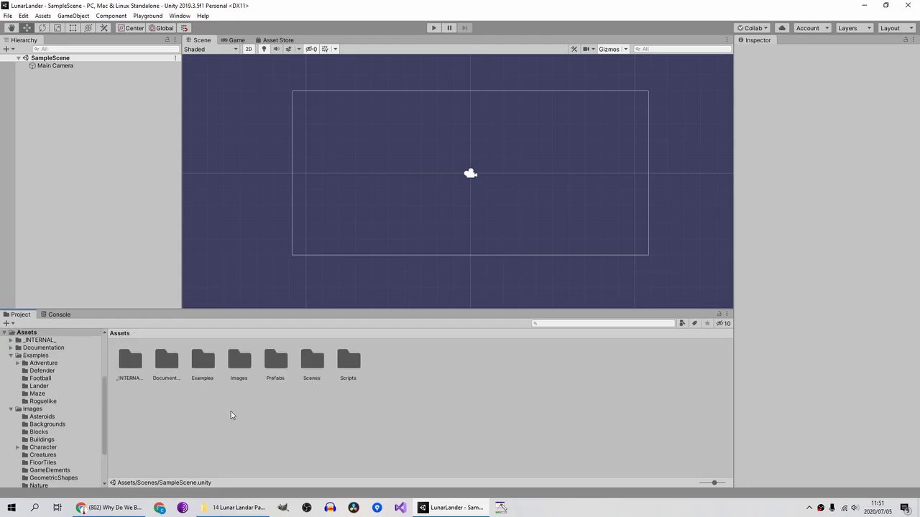
double_click(244, 371)
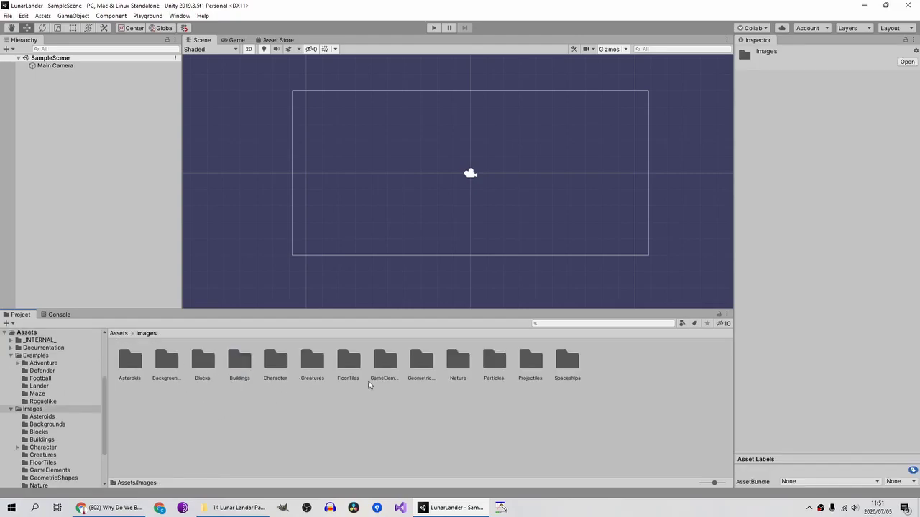
double_click(205, 363)
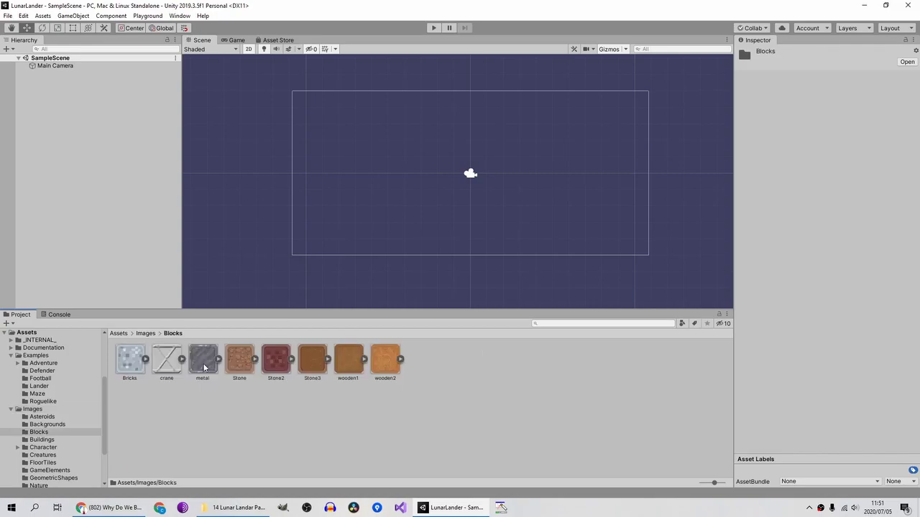
Step: Place Stone2 at the frame's bottom-left, set Draw Mode to Tiled, and widen it across
drag(276, 360, 302, 246)
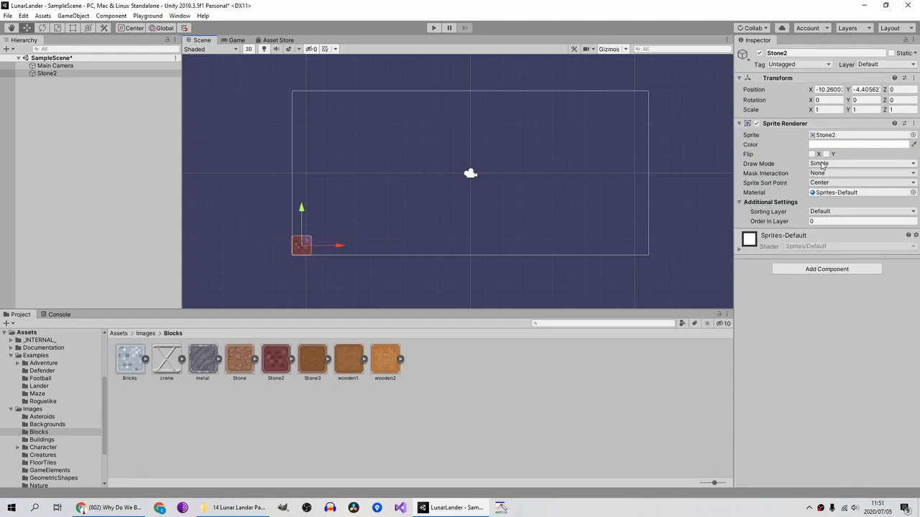
click(841, 163)
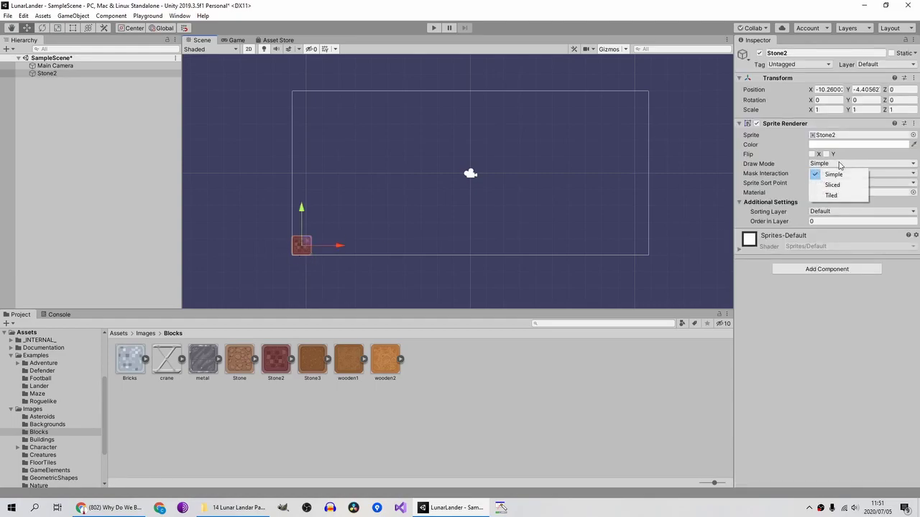
click(828, 195)
key(t)
click(307, 245)
drag(313, 243, 651, 272)
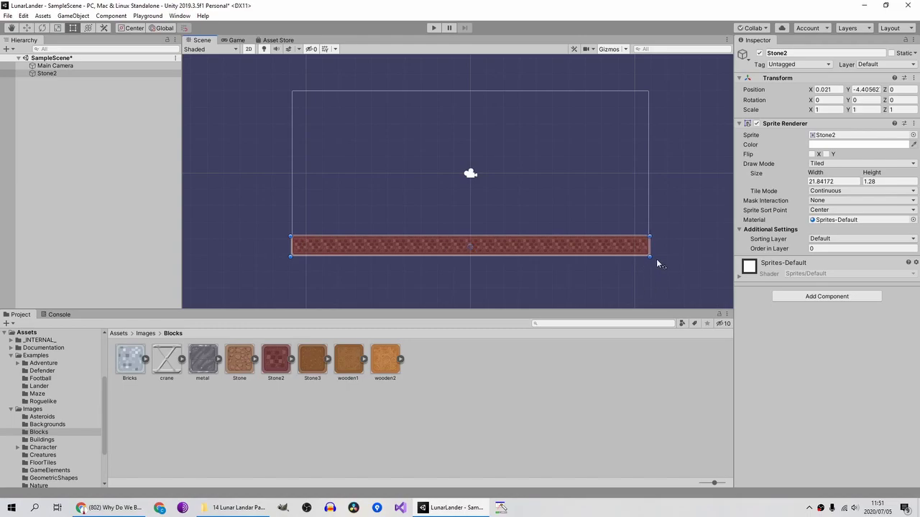
Step: Add a Box Collider 2D to the ground with Auto Tiling enabled
click(827, 296)
text(COLLIDER)
key(Down)
key(Return)
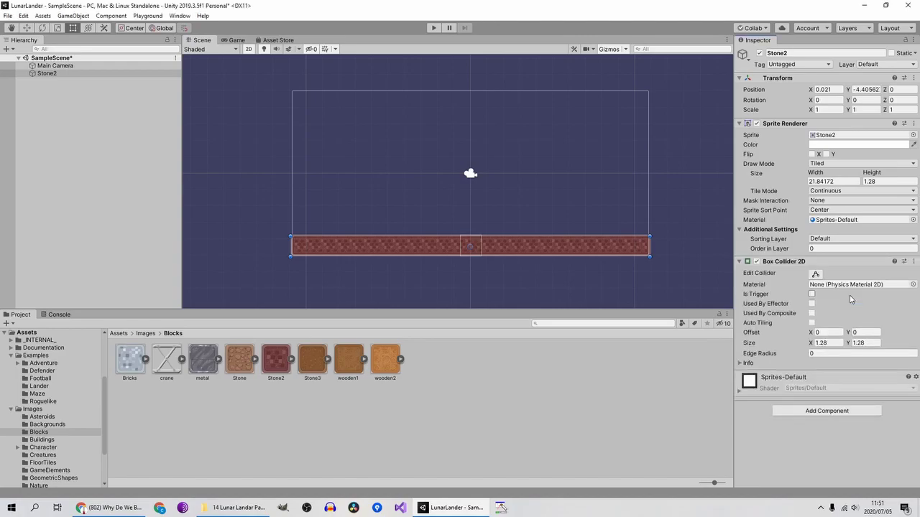
click(812, 324)
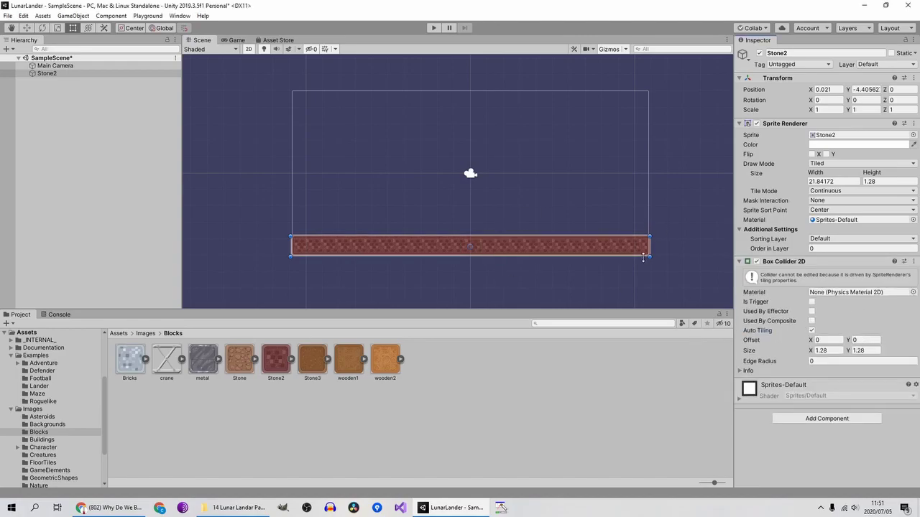
click(156, 334)
Step: Place SpaceshipBlue from Images/Spaceships above the ground's left end, scaled to 0.344
double_click(567, 366)
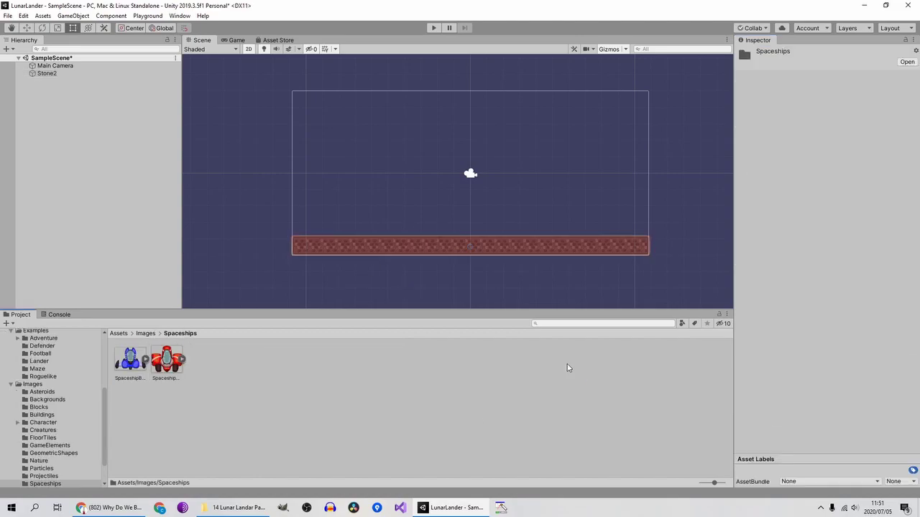
drag(131, 363, 337, 208)
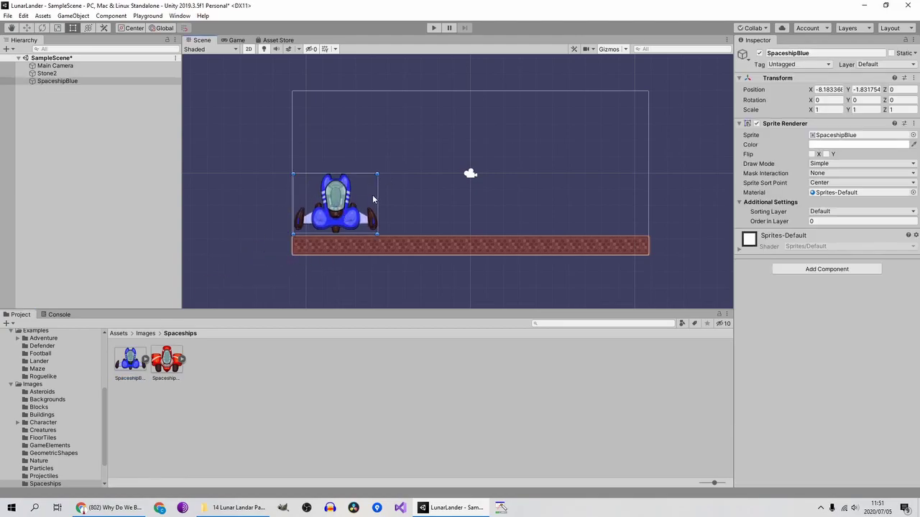
shift+drag(379, 171, 318, 222)
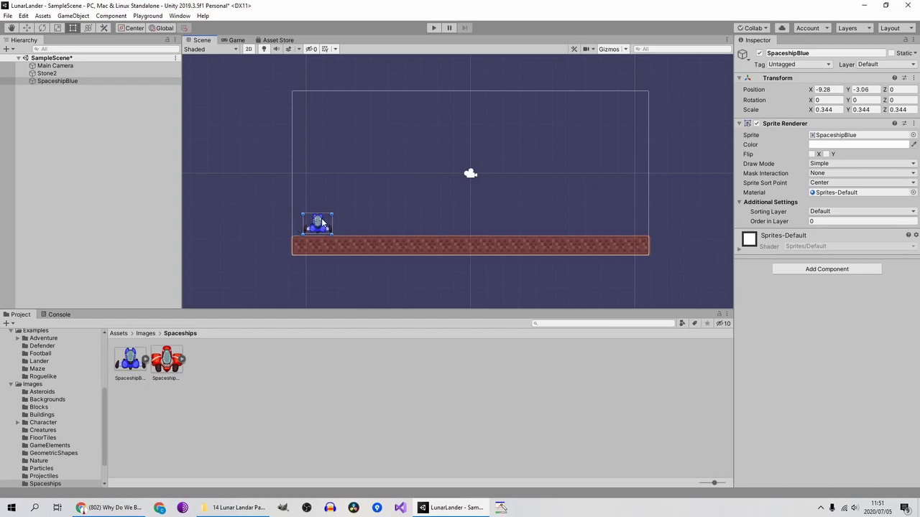
Step: Add a Box Collider 2D sized 5.12 by 3.66 to SpaceshipBlue
click(797, 270)
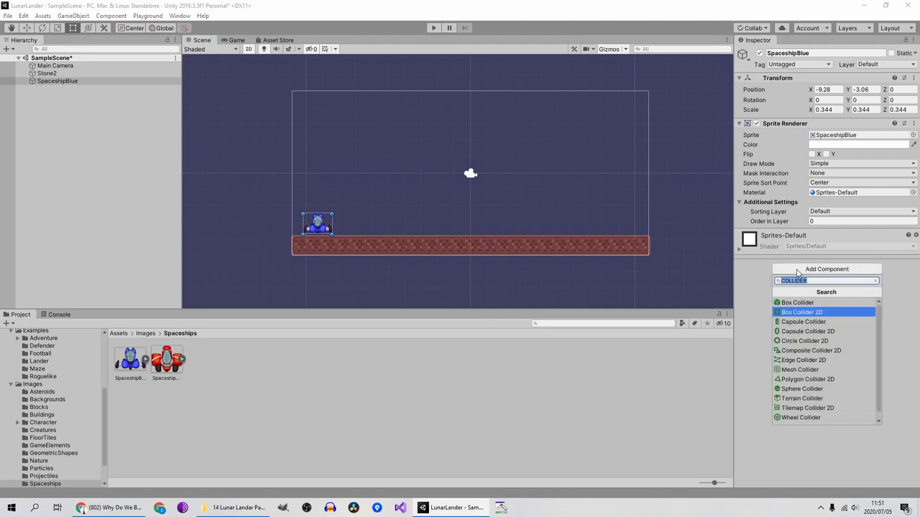
key(Up)
key(Down)
key(Return)
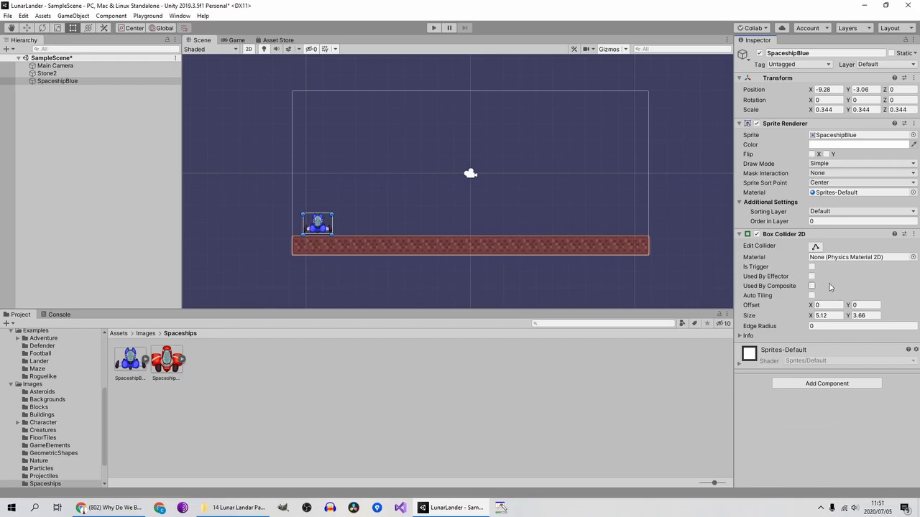
click(787, 383)
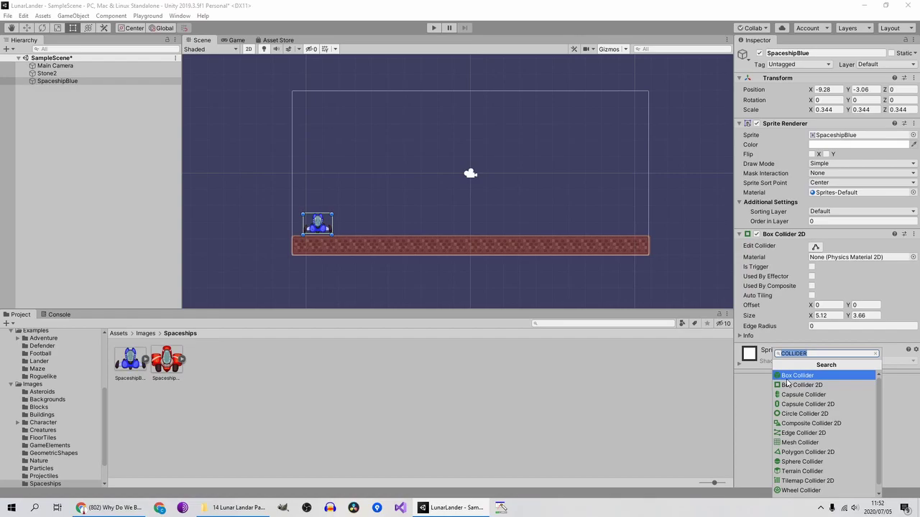
Step: Add the Push behaviour to the spaceship with push strength 10
text(PUSH)
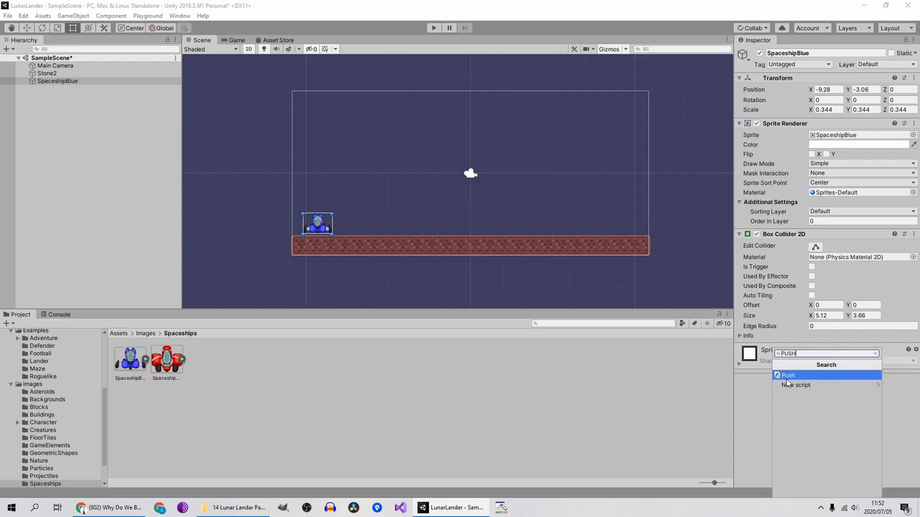
key(Return)
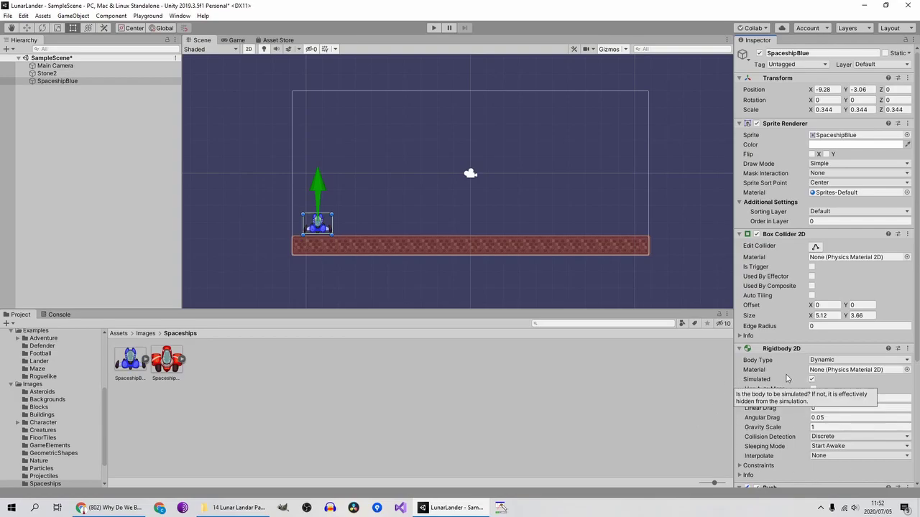
scroll(785, 376, down, 5)
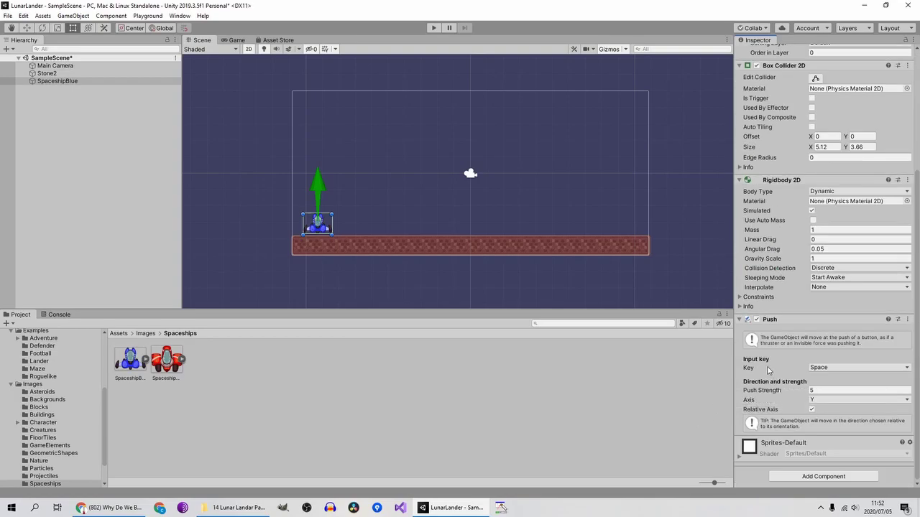
click(815, 391)
text(10)
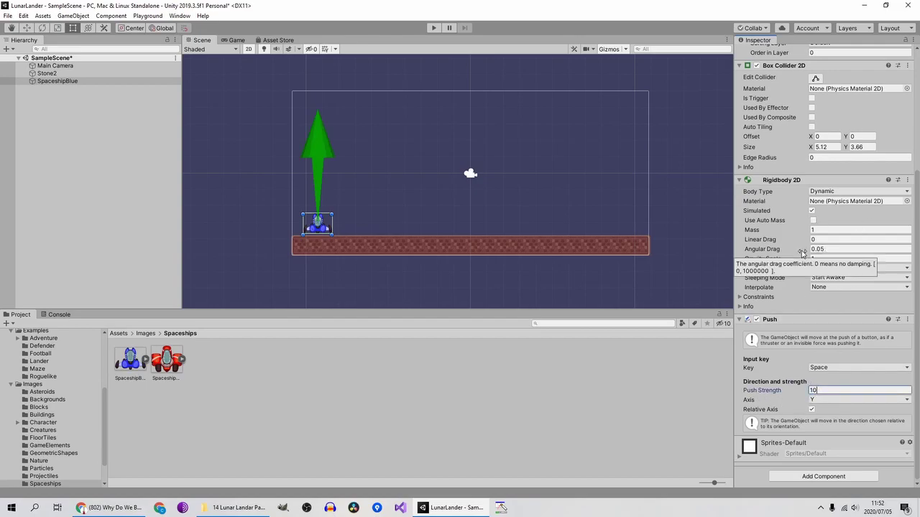
Step: Set the Rigidbody 2D linear drag to 1 and angular drag to 6, then enter Play mode
click(828, 239)
text(1)
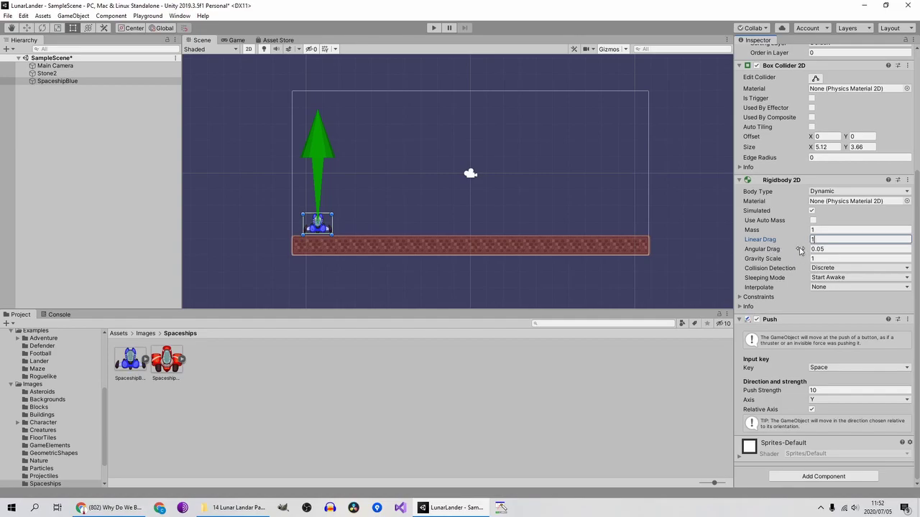
click(829, 249)
text(6)
click(434, 28)
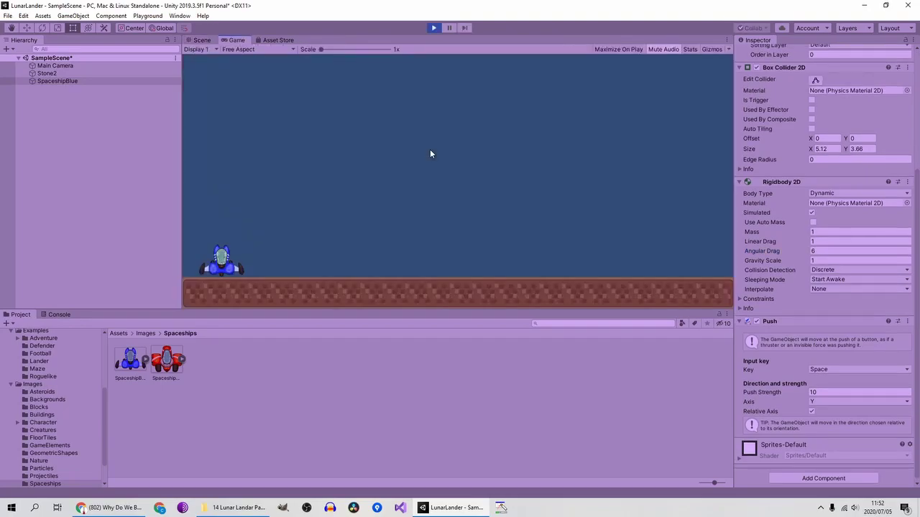
Step: Test-fly the ship with Space, trying push strength 12 during play, then stop
key(space)
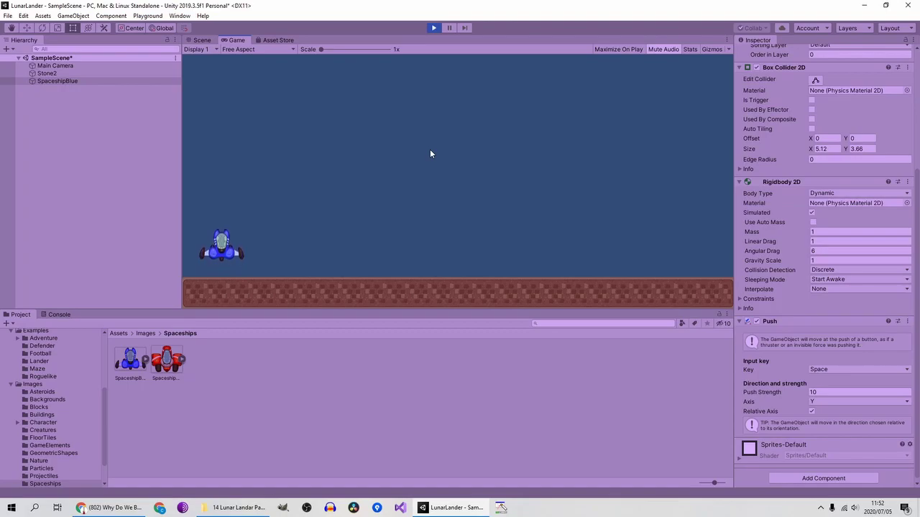
click(808, 392)
text(12)
click(478, 188)
key(space)
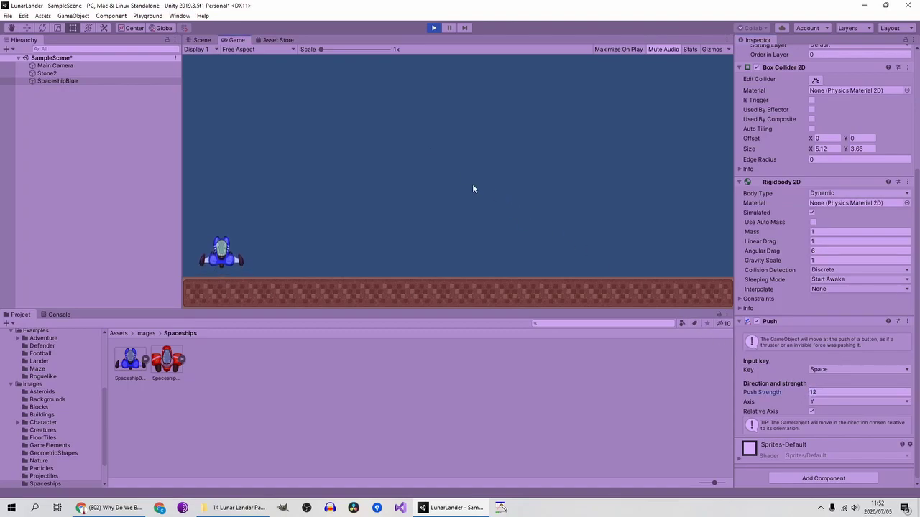
click(434, 27)
Step: Set Push Strength to 12 in edit mode and save the scene
click(819, 392)
text(12)
key(ctrl+s)
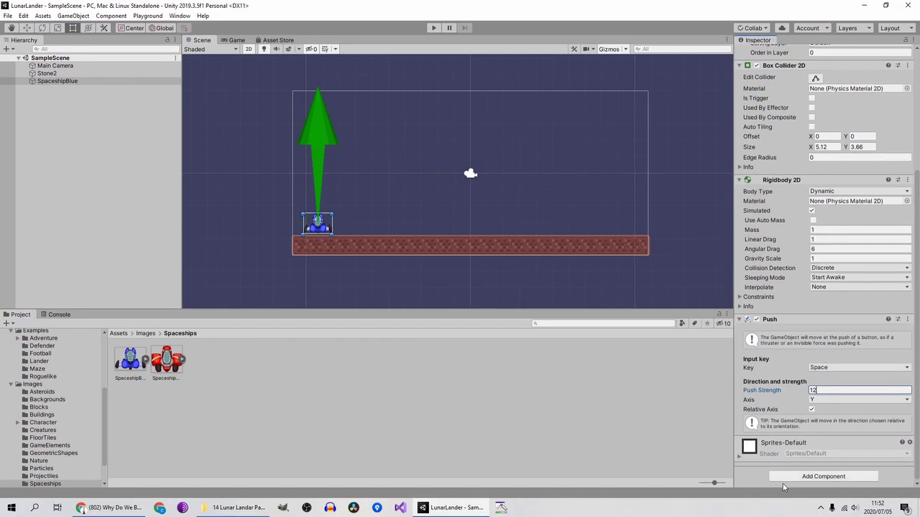
Step: Add the Rotate behaviour, defaulting to arrow-key control at rotation speed 5
click(796, 480)
text(ROTATE)
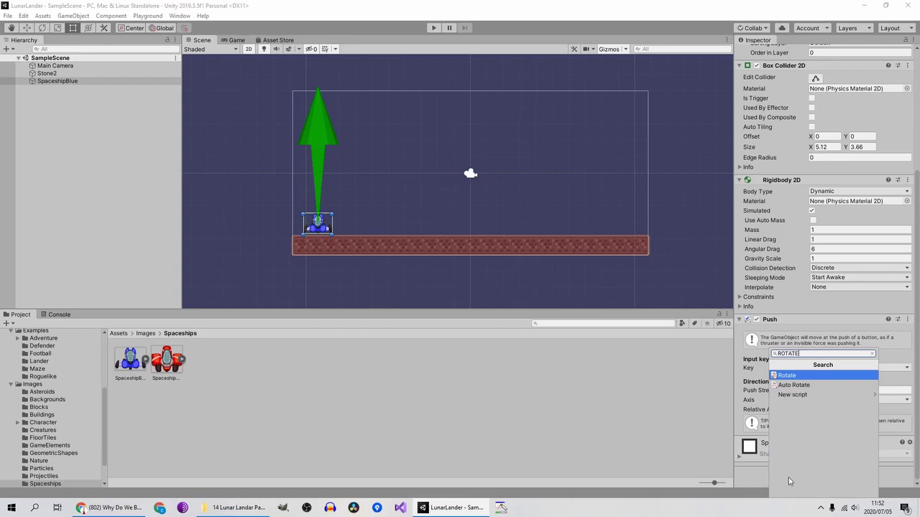
click(792, 376)
scroll(803, 403, down, 3)
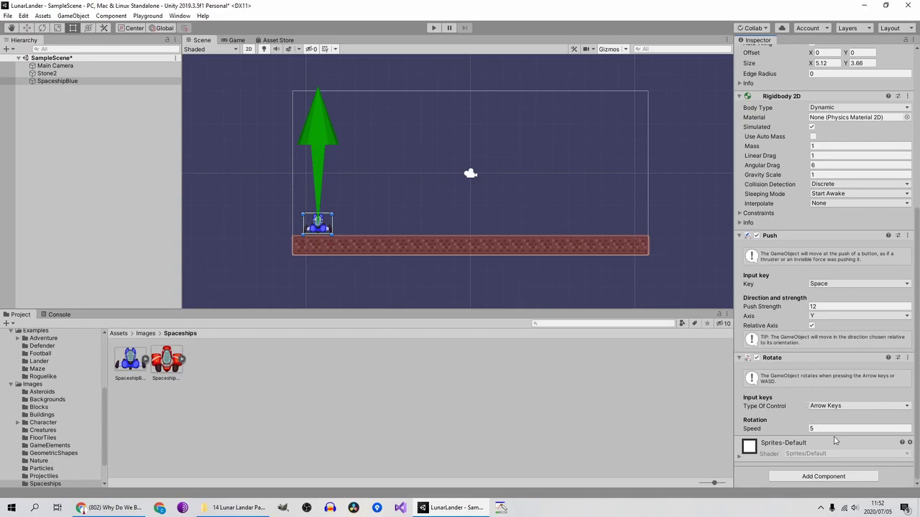
click(432, 28)
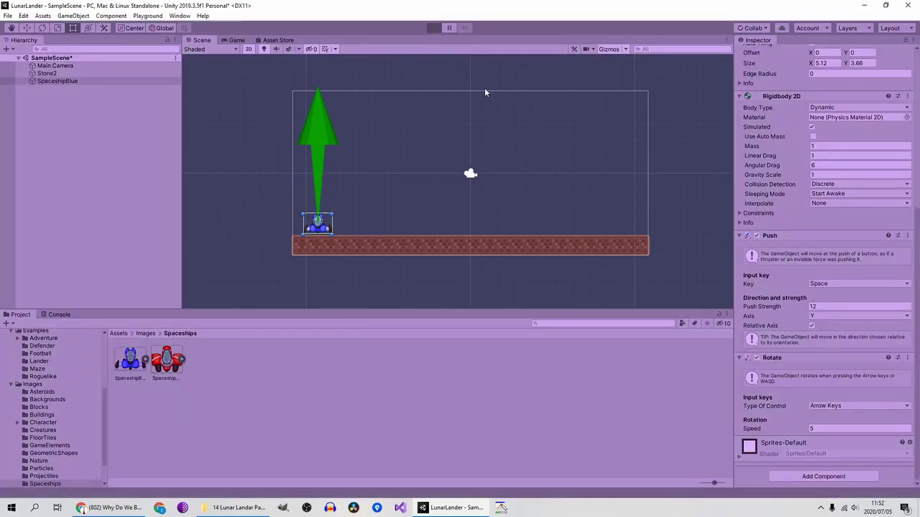
key(space)
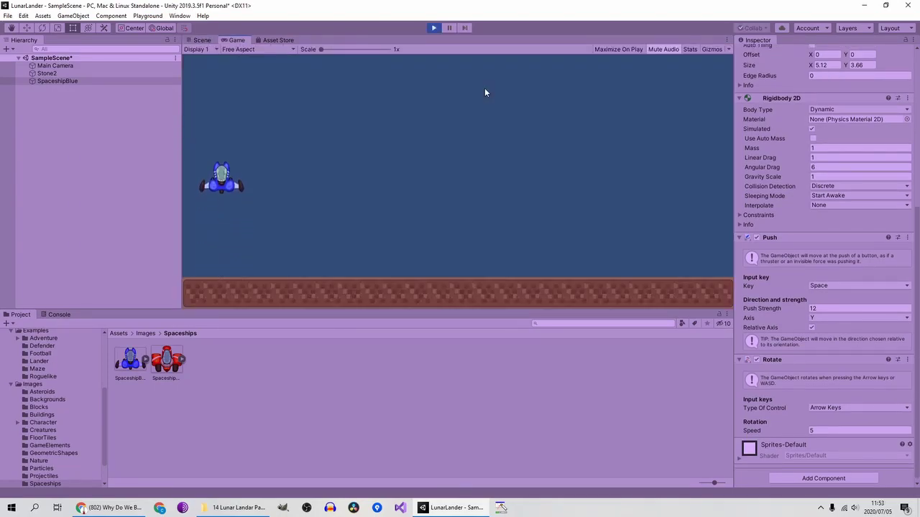
key(Right)
key(space)
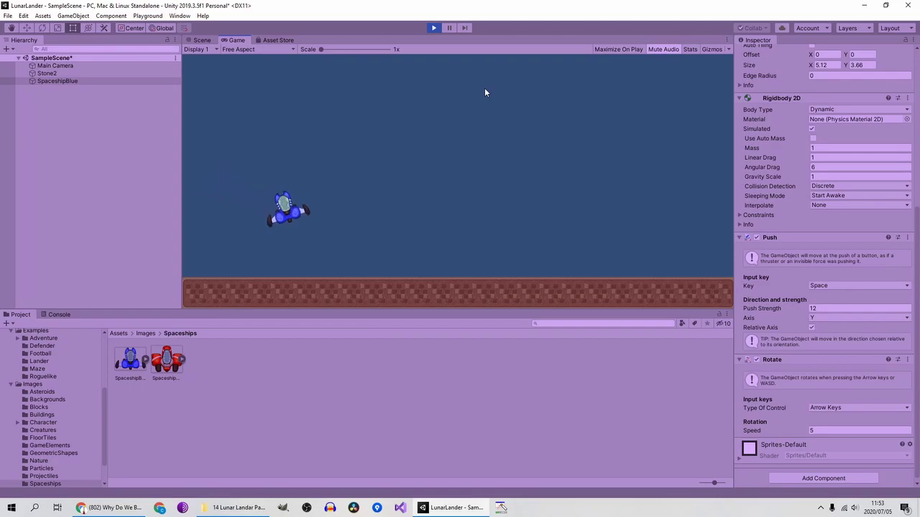
key(space)
key(Left)
key(Right)
key(space)
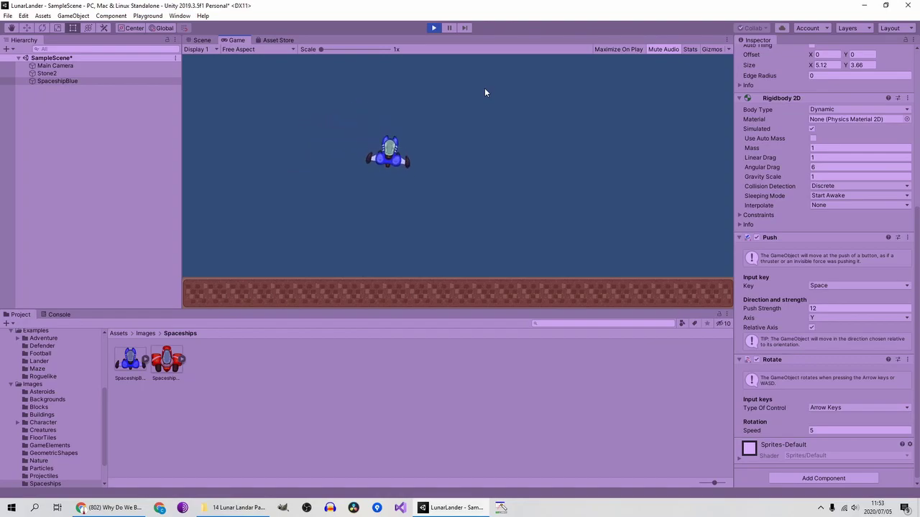
Step: Stop the test, switch Rotate's Type Of Control to WASD, and save with File > Save
click(433, 28)
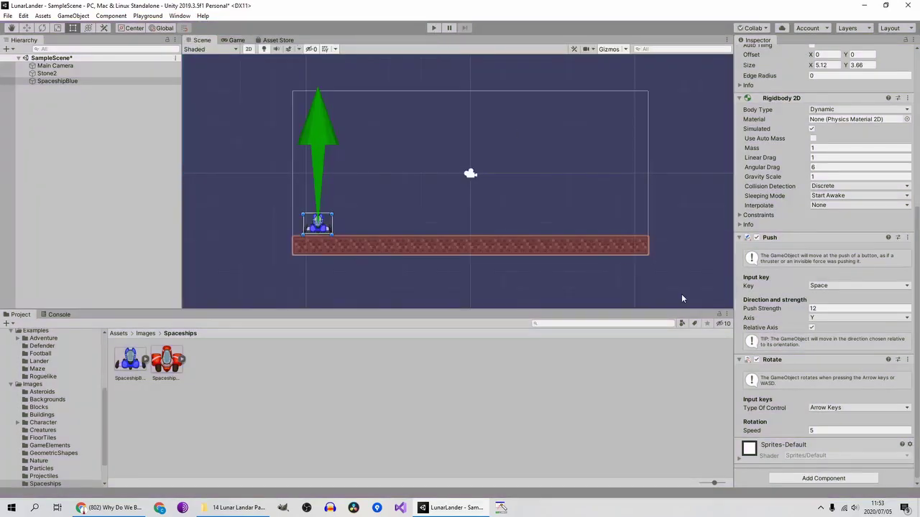
click(831, 409)
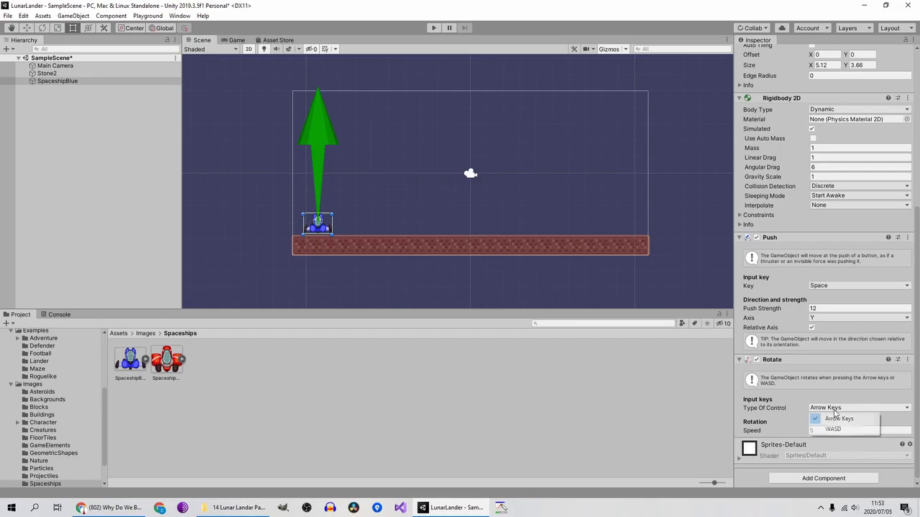
click(827, 429)
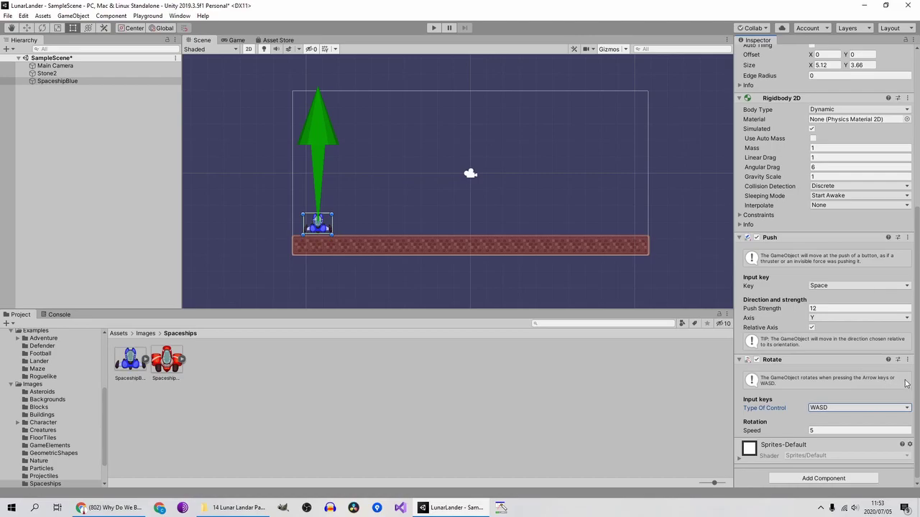
click(7, 15)
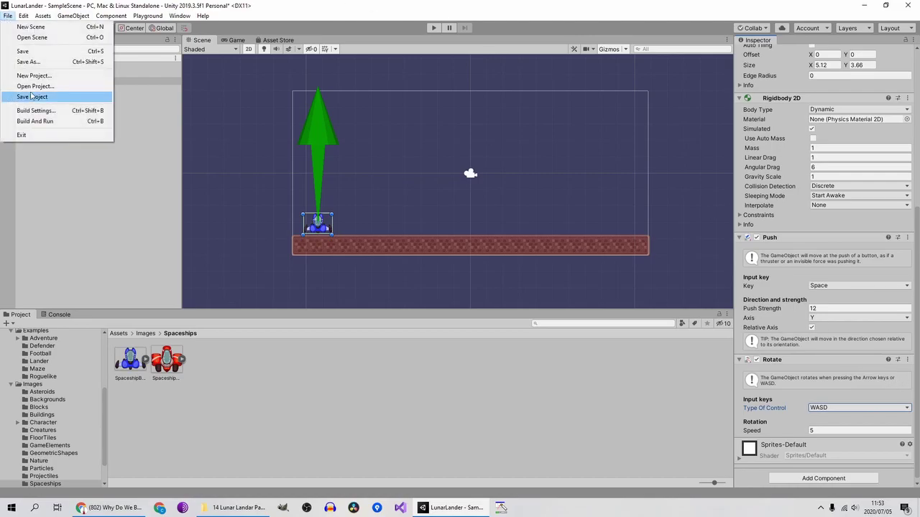
click(74, 52)
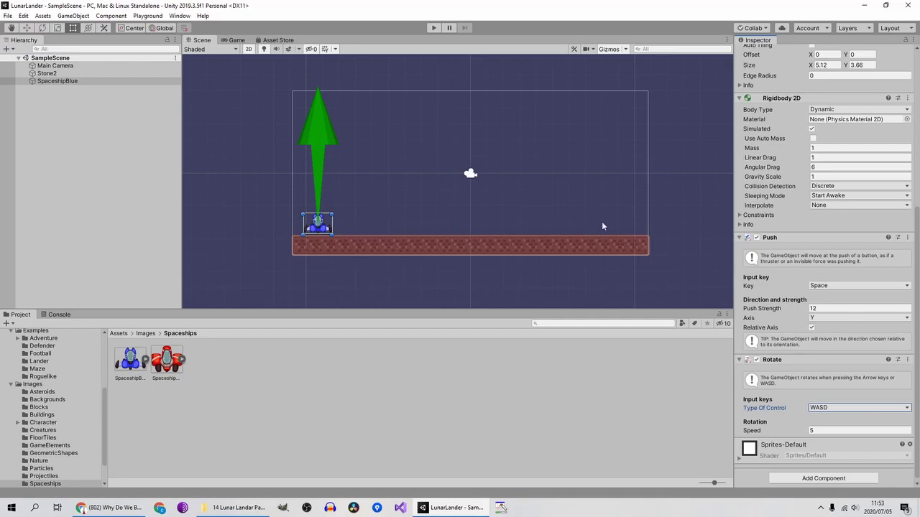
Step: Drag the metal sprite from Images/Blocks onto the ground and flatten it to 5.006 by 0.153
click(141, 335)
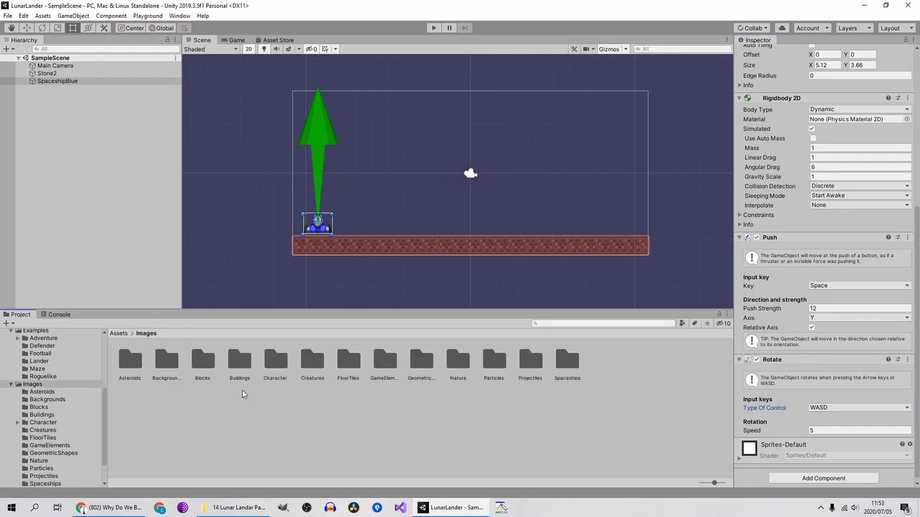
double_click(203, 361)
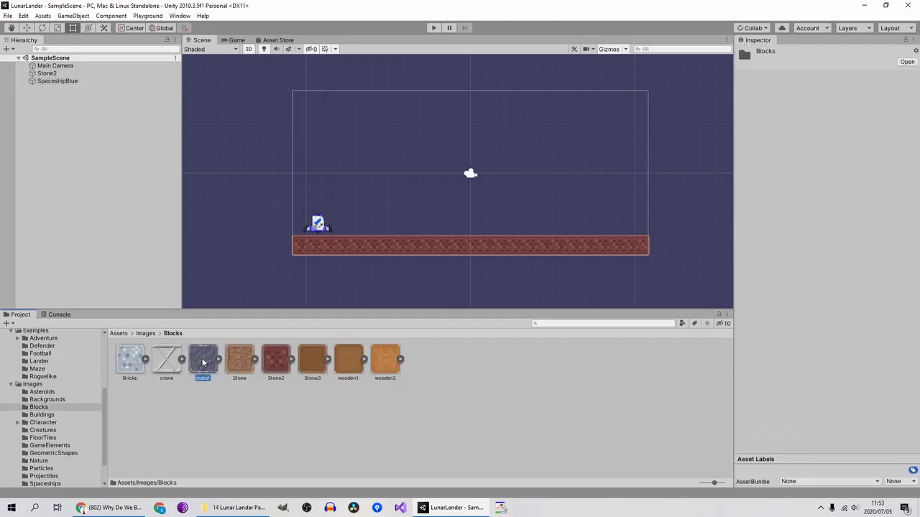
drag(202, 363, 419, 229)
drag(365, 223, 361, 225)
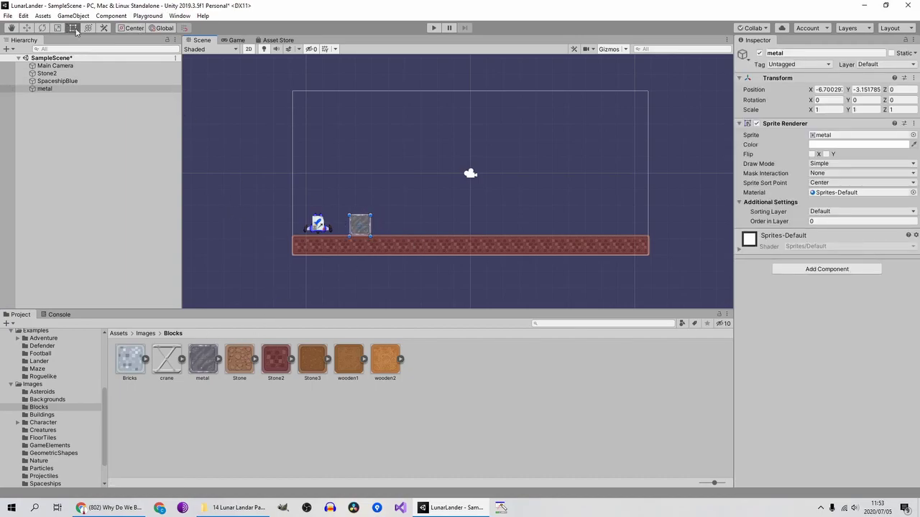
drag(360, 215, 426, 232)
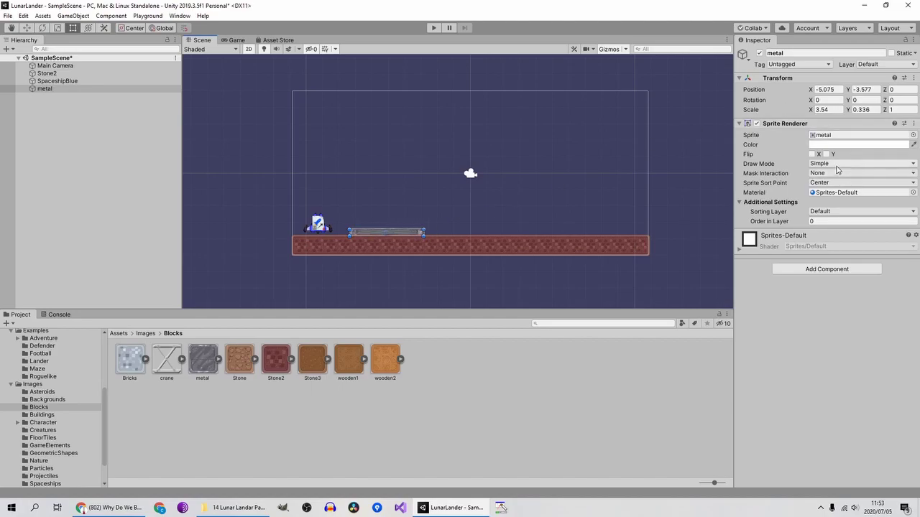
mouse_move(422, 233)
mouse_down()
mouse_move(370, 233)
mouse_move(454, 235)
mouse_move(425, 232)
mouse_up()
click(496, 175)
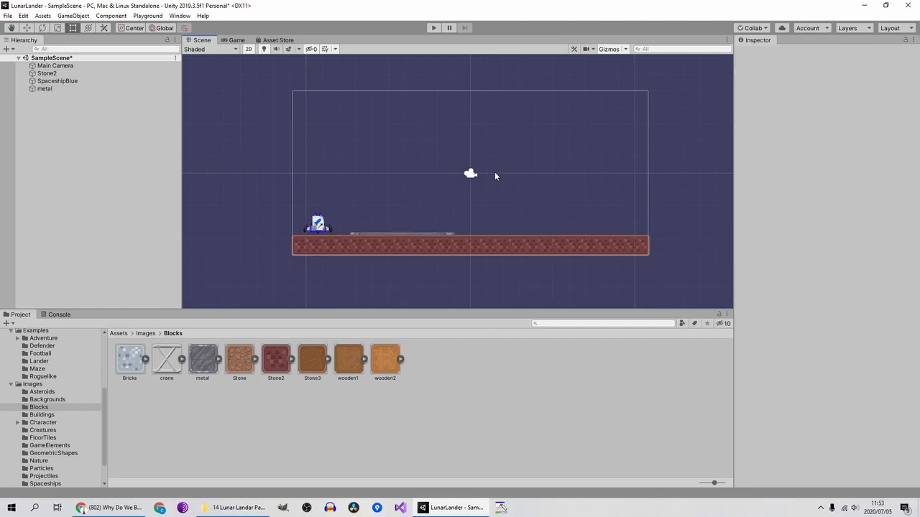
click(385, 232)
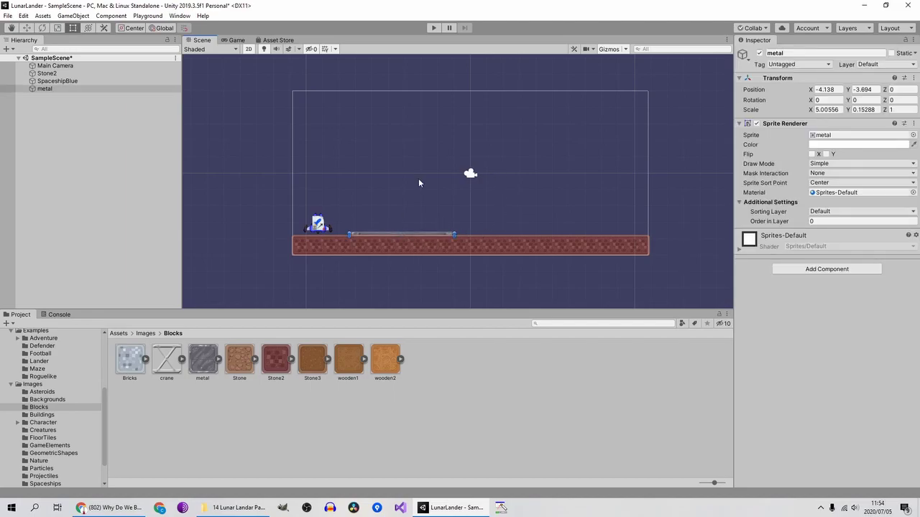